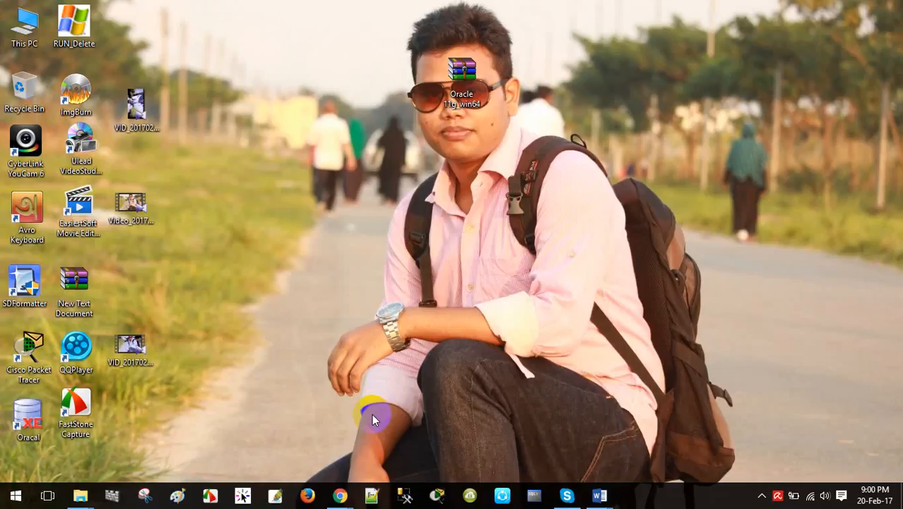
Preview the Oracle 11g_win64.zip Drive link in Chrome, then close the browser window.
{"action": "mouse_move", "coordinate": [340, 495]}
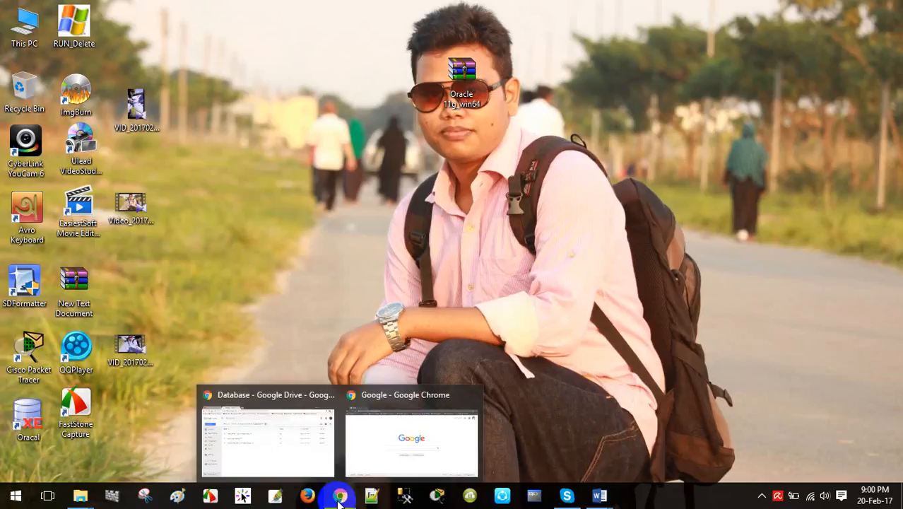
{"action": "left_click", "coordinate": [413, 450]}
{"action": "left_click", "coordinate": [239, 31]}
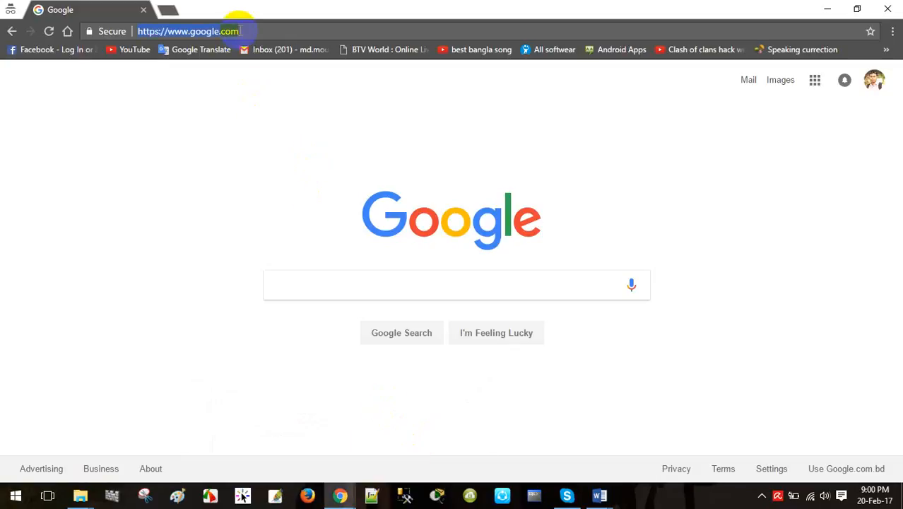
{"action": "key", "text": "Return"}
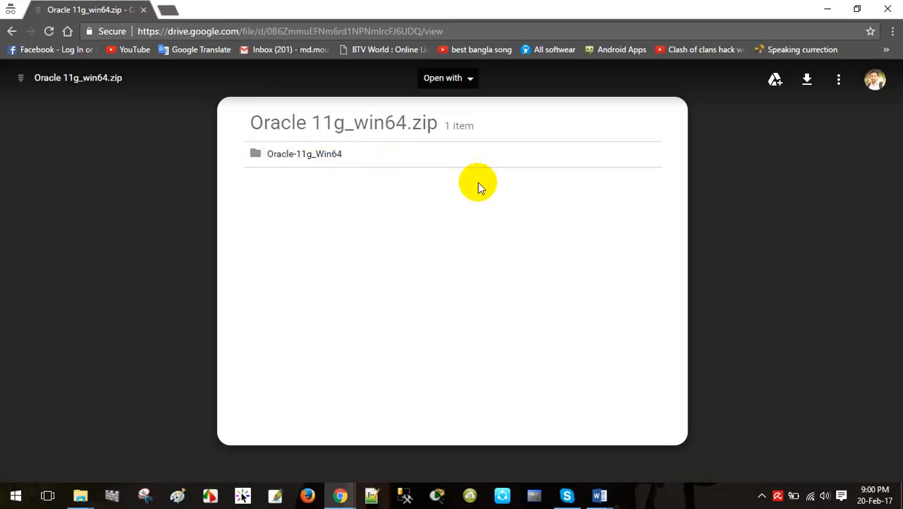
{"action": "left_click", "coordinate": [890, 10]}
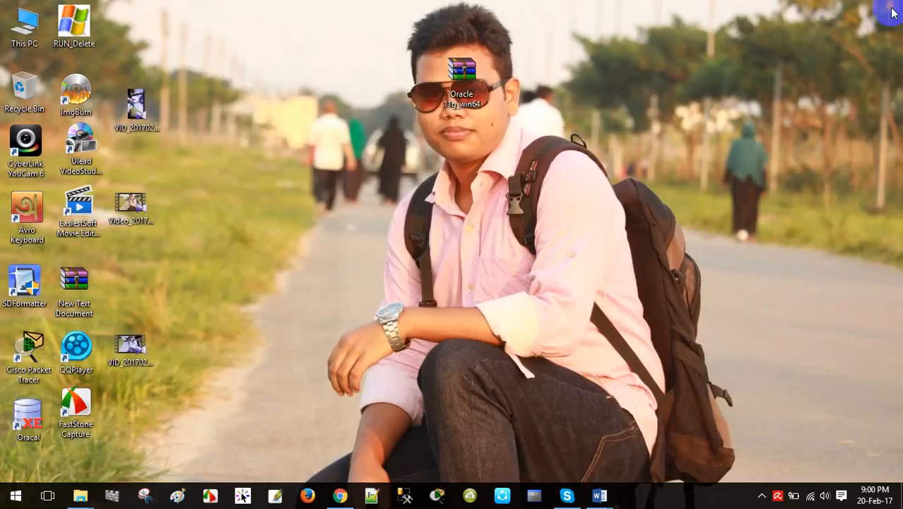
Extract the Oracle 11g_win64 archive with WinRAR to the default desktop folder.
{"action": "right_click", "coordinate": [453, 86]}
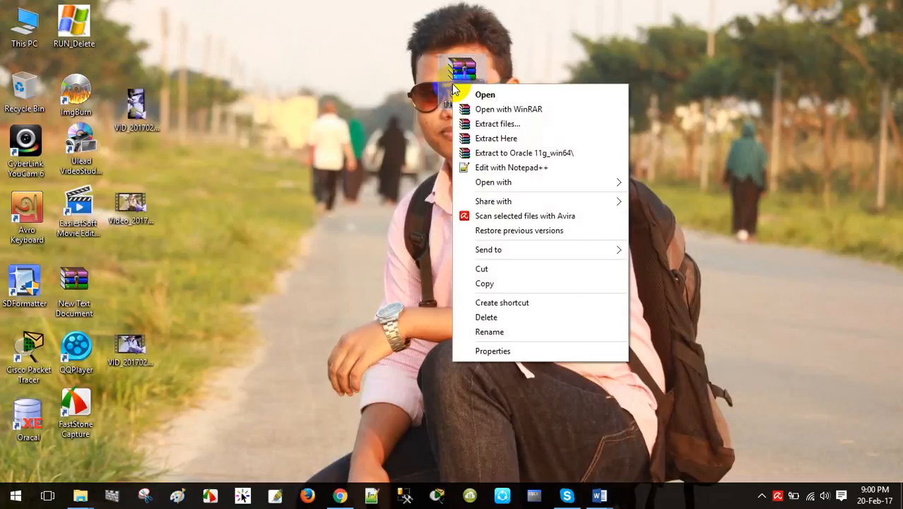
{"action": "left_click", "coordinate": [496, 124]}
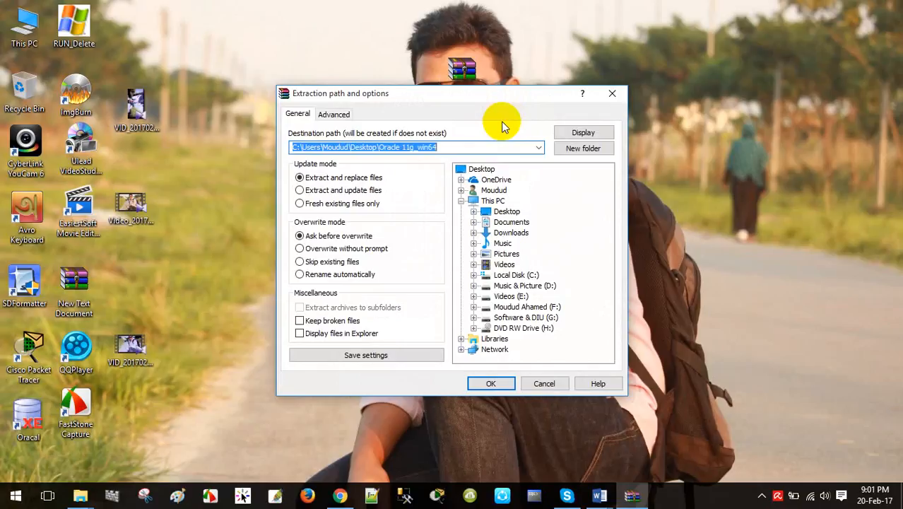
{"action": "left_click", "coordinate": [487, 385]}
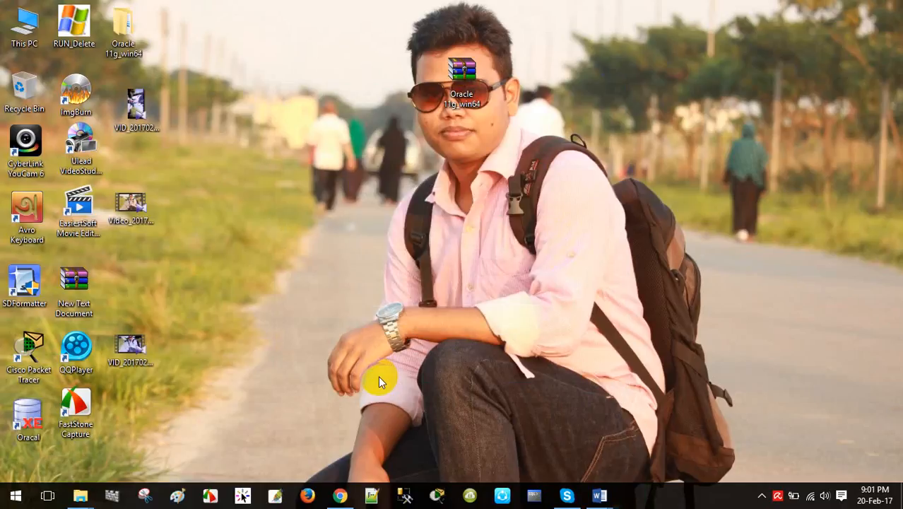
Go through Oracle 11g_win64, Oracle-11g_Win64 and DISK1, and run setup.
{"action": "left_click_drag", "start_coordinate": [118, 28], "coordinate": [464, 138]}
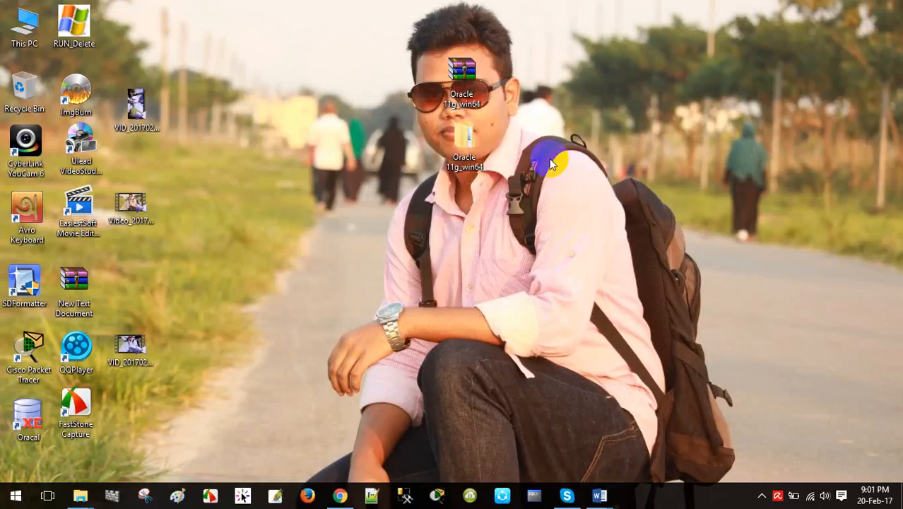
{"action": "left_click", "coordinate": [458, 146]}
{"action": "double_click", "coordinate": [457, 145]}
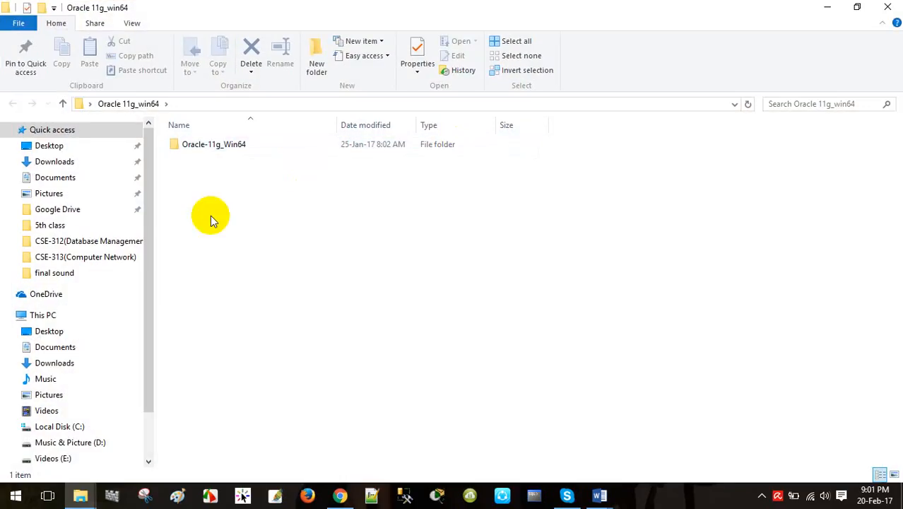
{"action": "double_click", "coordinate": [262, 147]}
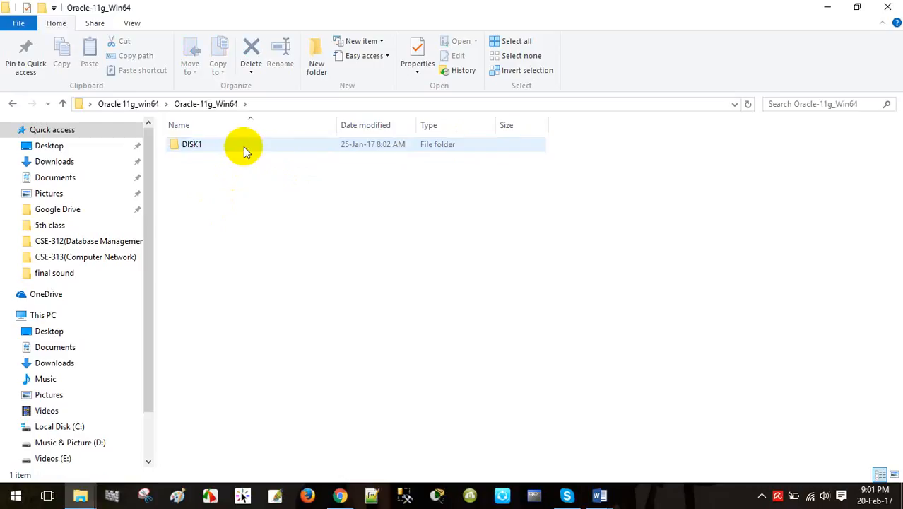
{"action": "double_click", "coordinate": [244, 147]}
{"action": "left_click", "coordinate": [232, 173]}
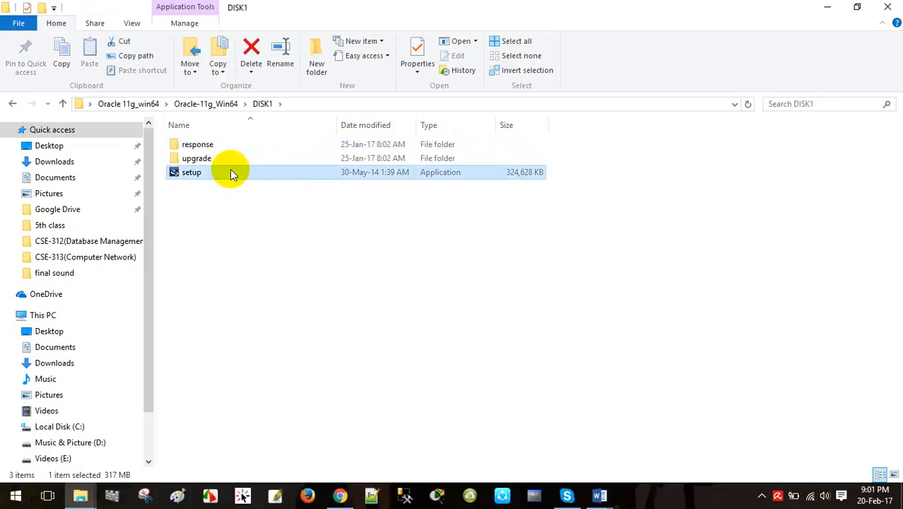
{"action": "double_click", "coordinate": [293, 175]}
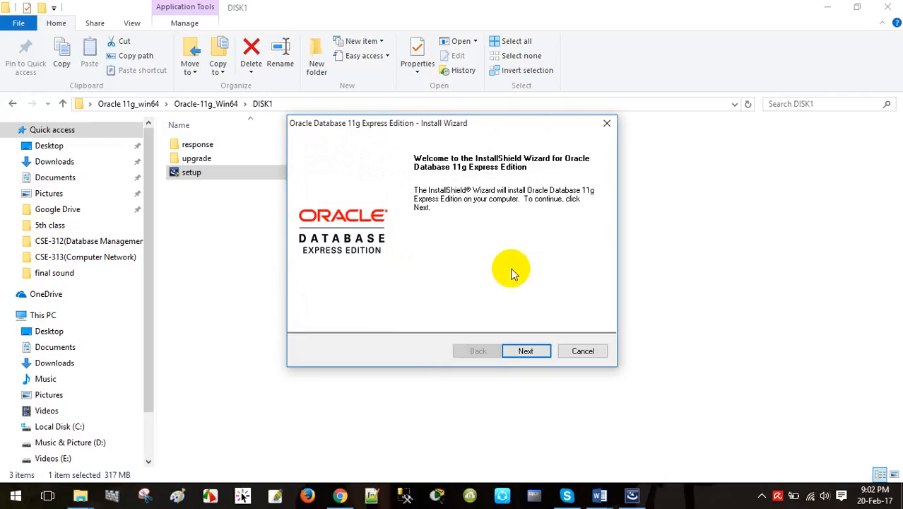
Accept the license terms and install into the non-empty C:\oraclexe\ folder.
{"action": "left_click", "coordinate": [528, 348]}
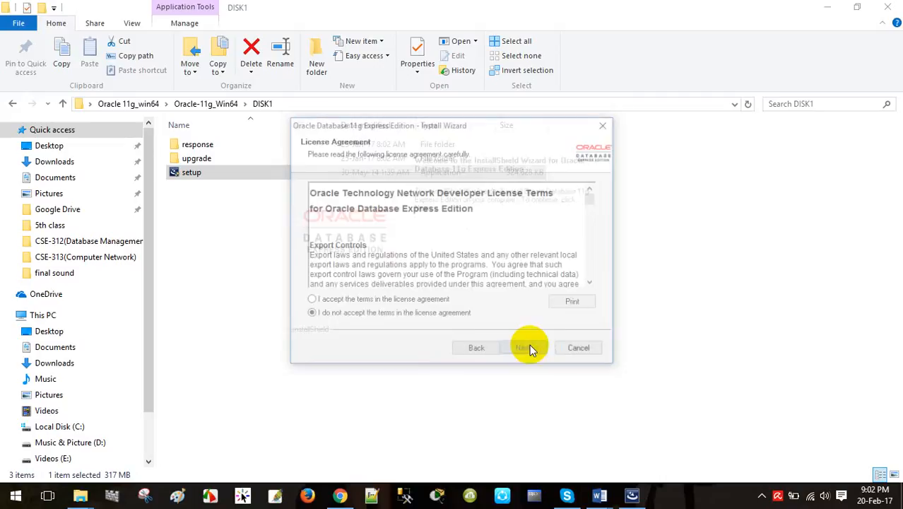
{"action": "left_click", "coordinate": [310, 301]}
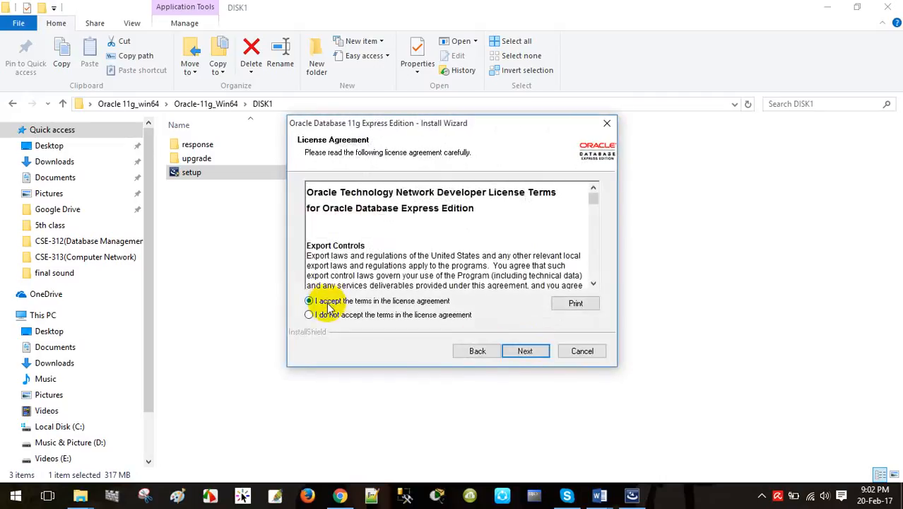
{"action": "left_click", "coordinate": [524, 354]}
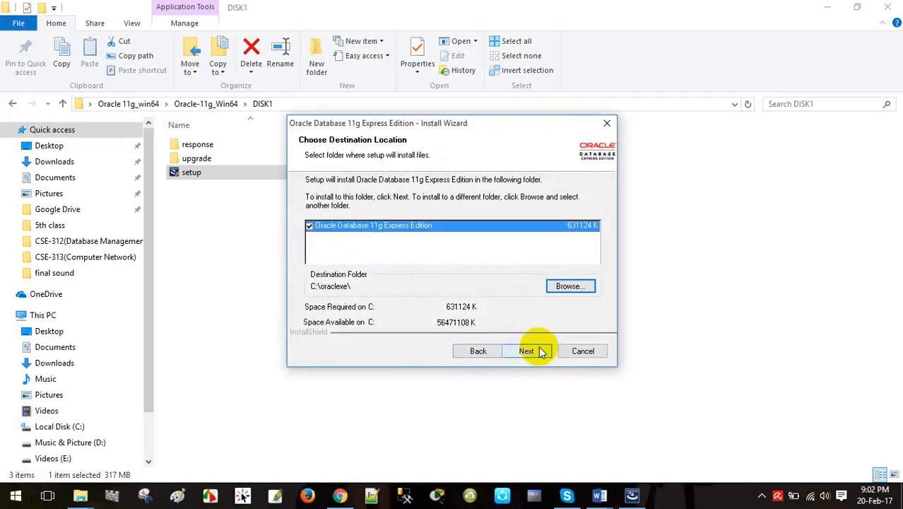
{"action": "left_click", "coordinate": [530, 350]}
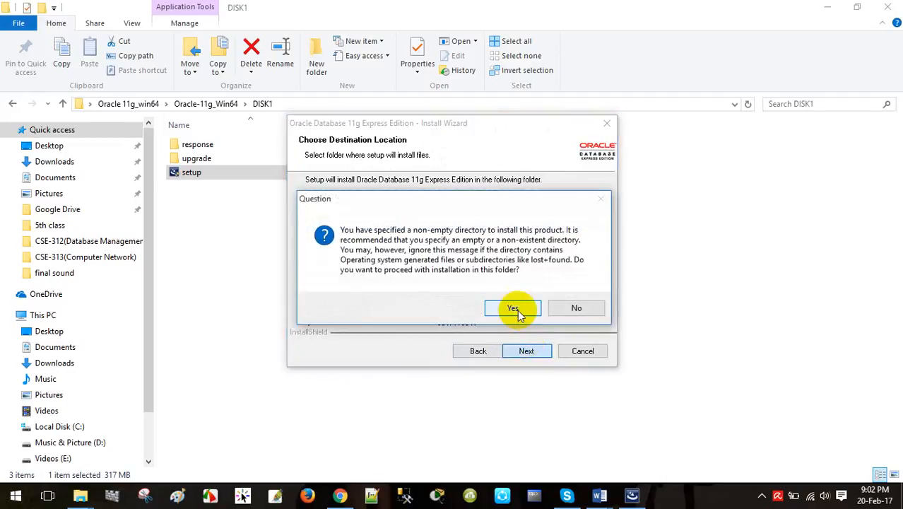
{"action": "left_click", "coordinate": [515, 308]}
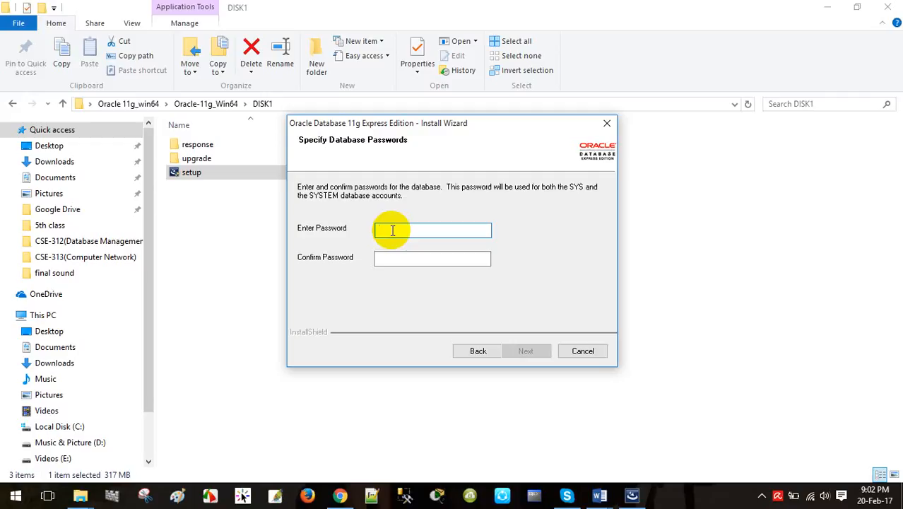
Enter and confirm the SYS/SYSTEM password, then continue to the Summary page.
{"action": "left_click", "coordinate": [394, 257]}
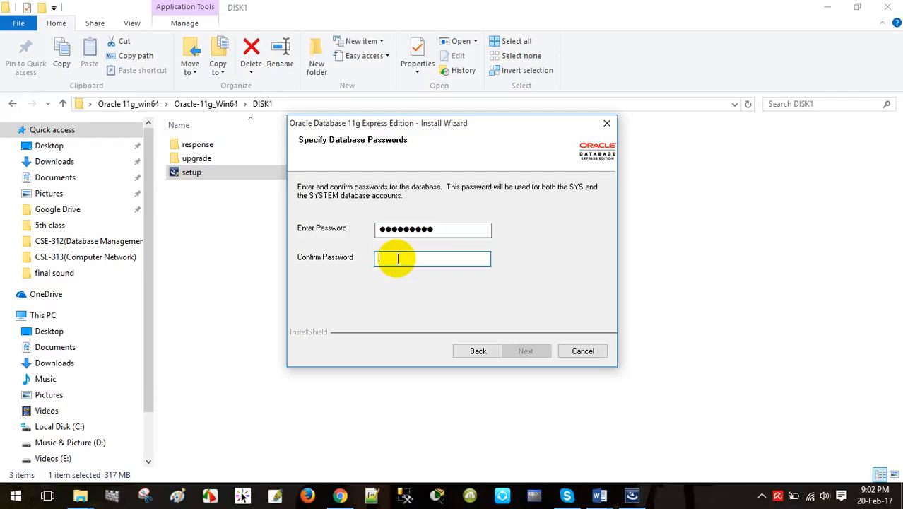
{"action": "type", "text": "*******"}
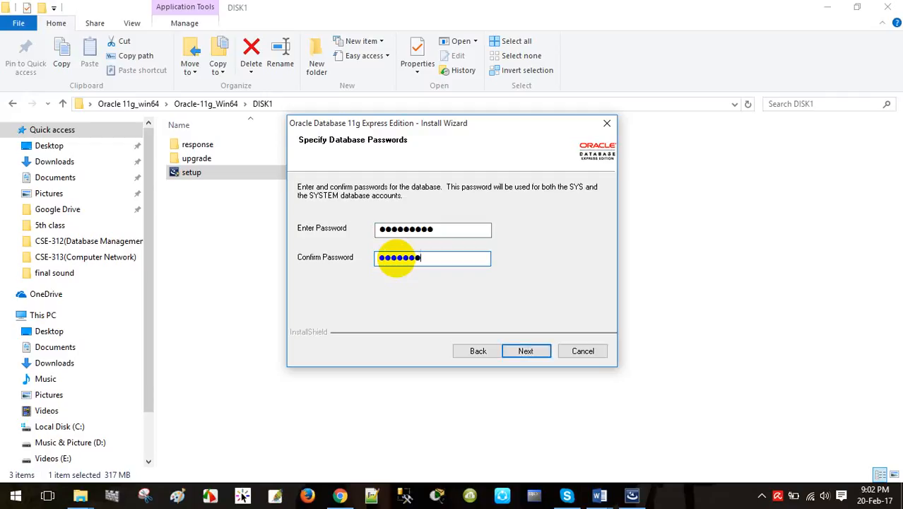
{"action": "type", "text": "**"}
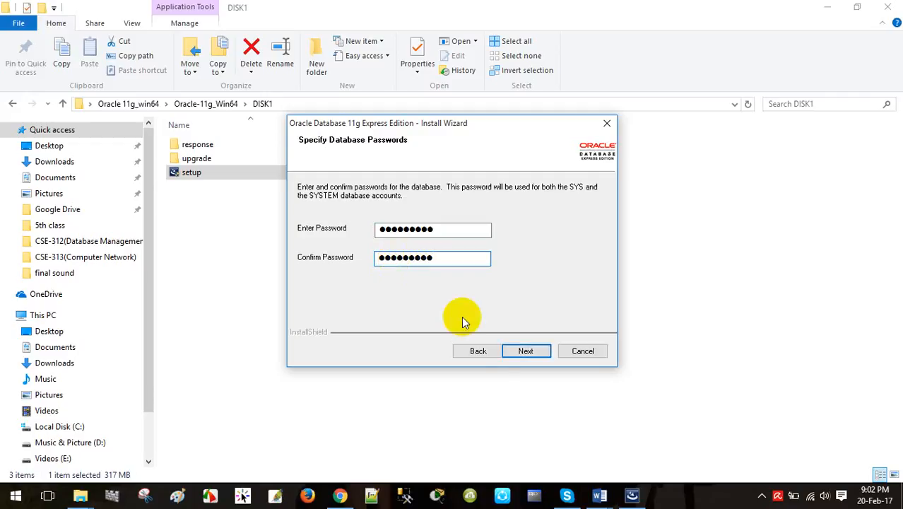
{"action": "left_click", "coordinate": [525, 348]}
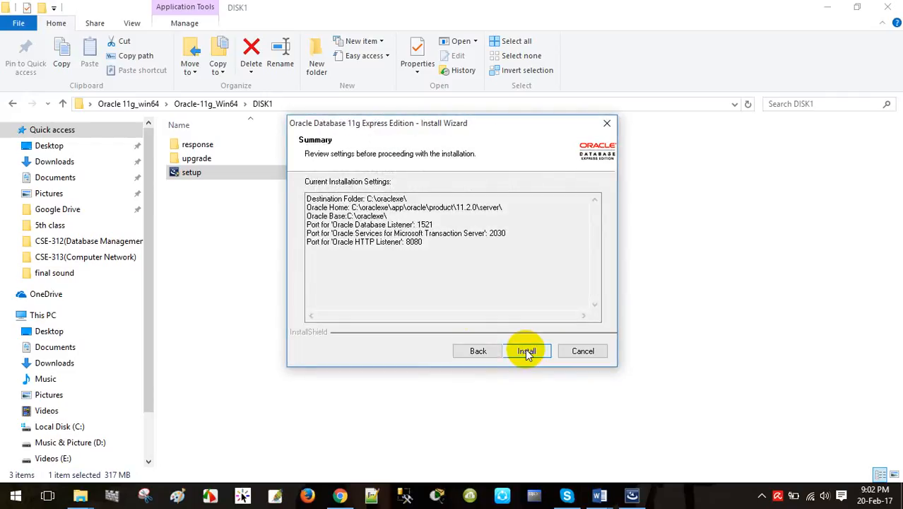
Install to C:\oraclexe\ with ports 1521, 2030 and 8080 until the wizard reports complete.
{"action": "left_click", "coordinate": [526, 351]}
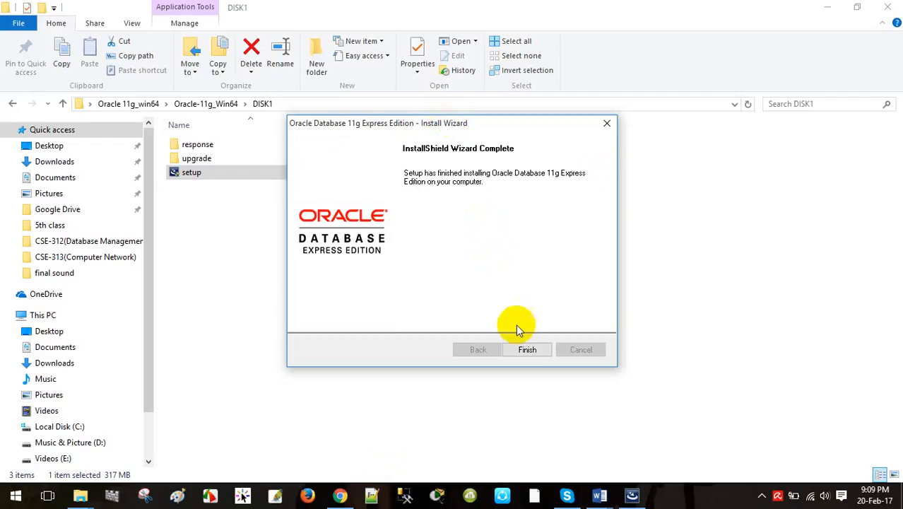
Finish the installer, minimize DISK1, and drag the Get Started shortcut below the Oracle icons.
{"action": "left_click", "coordinate": [526, 351]}
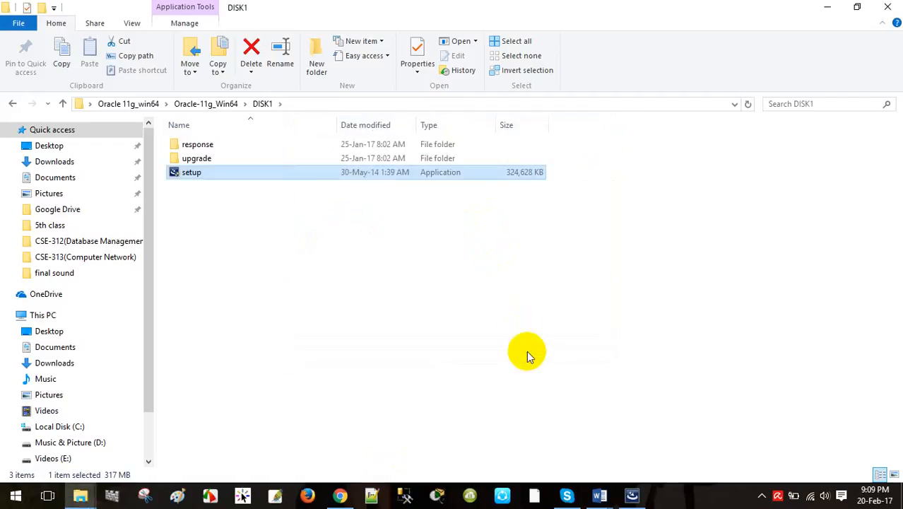
{"action": "left_click", "coordinate": [826, 8]}
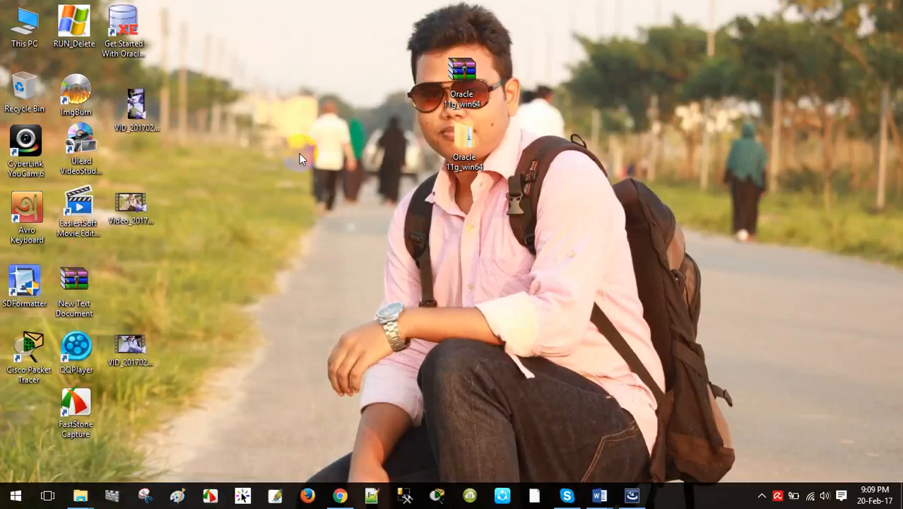
{"action": "left_click_drag", "start_coordinate": [127, 30], "coordinate": [368, 159]}
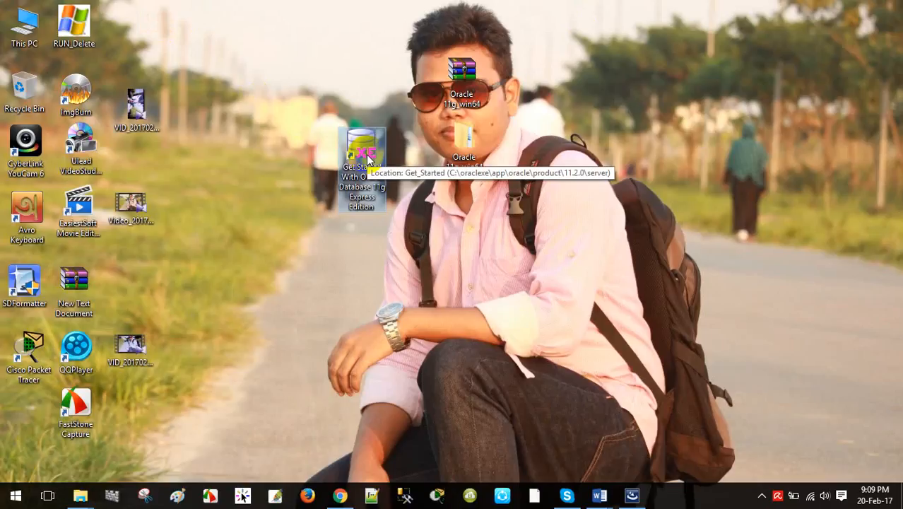
{"action": "left_click", "coordinate": [409, 236]}
{"action": "left_click_drag", "start_coordinate": [364, 152], "coordinate": [364, 156]}
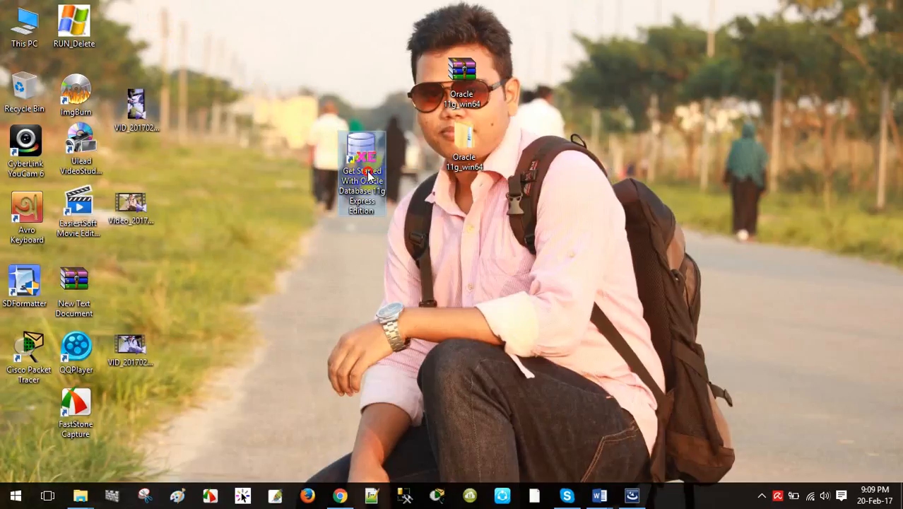
{"action": "left_click_drag", "start_coordinate": [365, 161], "coordinate": [476, 235]}
Toggle selection of the Get Started With Oracle shortcut, ending with nothing selected.
{"action": "left_click", "coordinate": [557, 240]}
{"action": "left_click", "coordinate": [463, 218]}
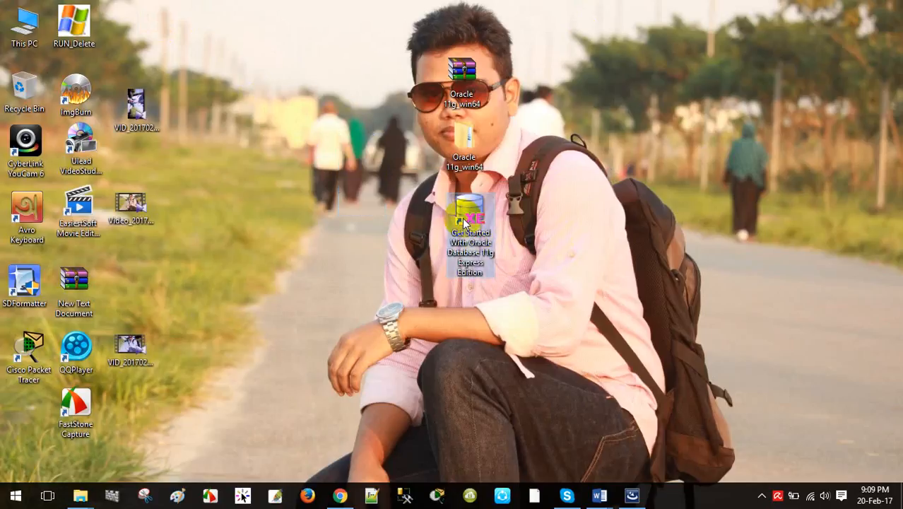
{"action": "left_click", "coordinate": [551, 223]}
{"action": "left_click", "coordinate": [477, 223]}
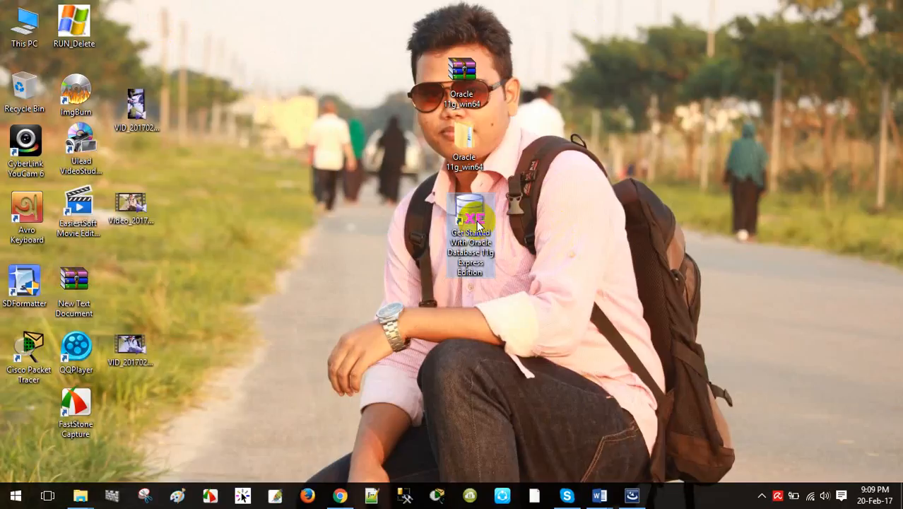
{"action": "left_click", "coordinate": [572, 209]}
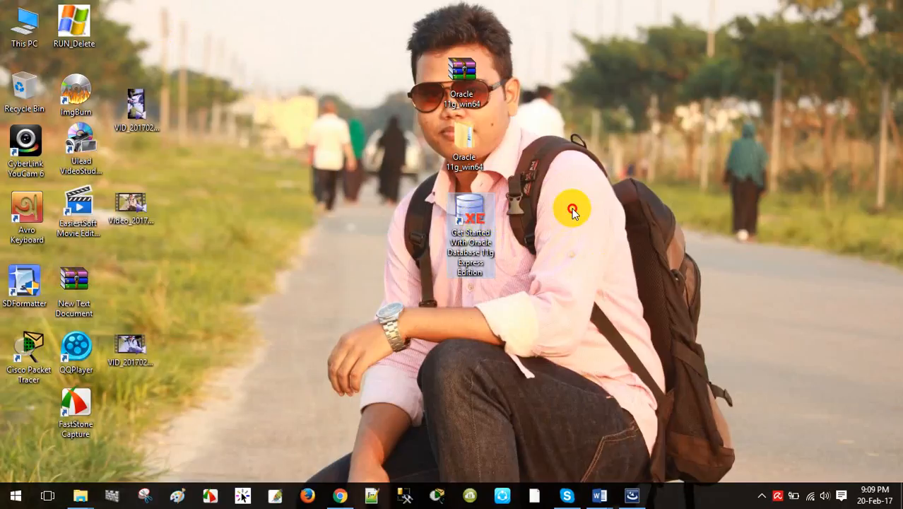
{"action": "left_click", "coordinate": [472, 217]}
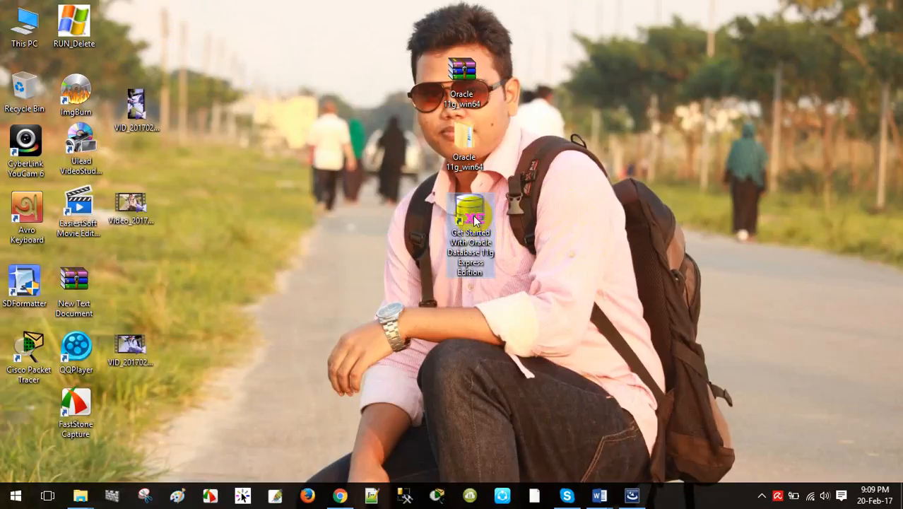
{"action": "left_click", "coordinate": [577, 197]}
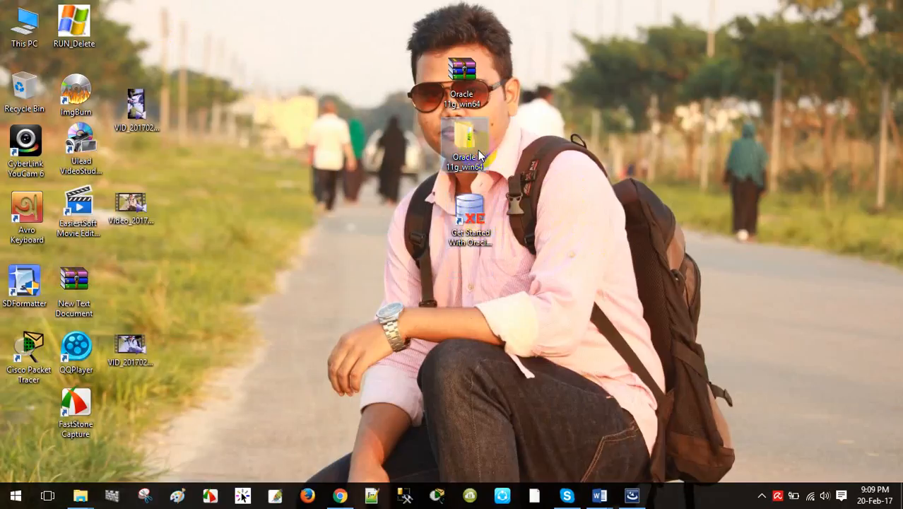
{"action": "left_click", "coordinate": [471, 223]}
{"action": "left_click", "coordinate": [570, 210]}
{"action": "left_click", "coordinate": [473, 221]}
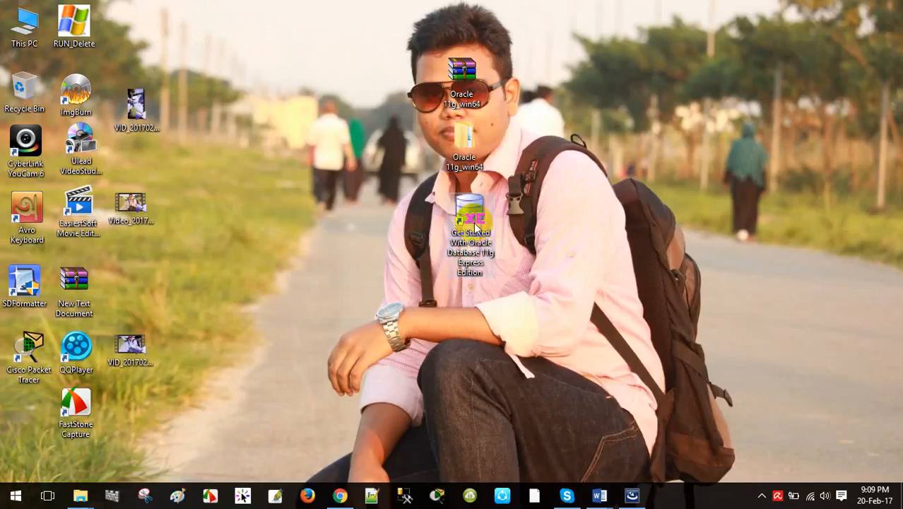
{"action": "left_click", "coordinate": [625, 200]}
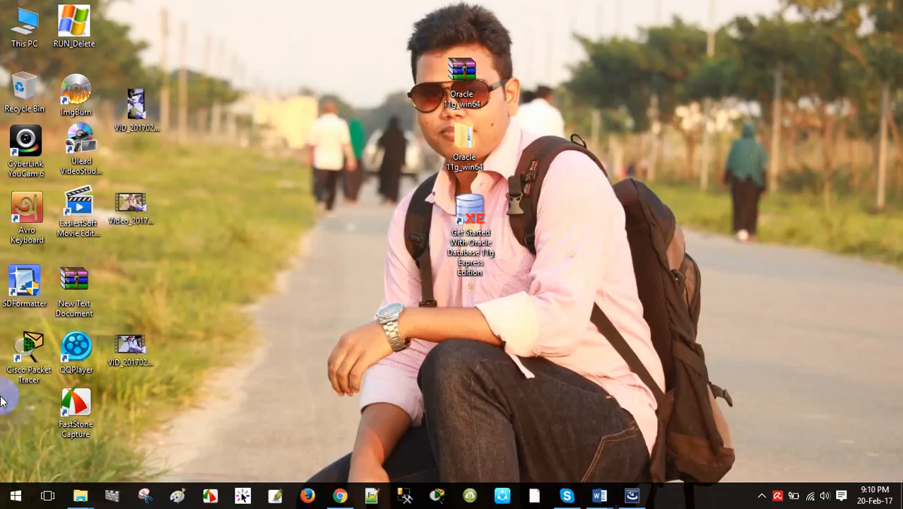
Search the Start menu for 'sql command' and launch Run SQL Command Line.
{"action": "left_click", "coordinate": [16, 492]}
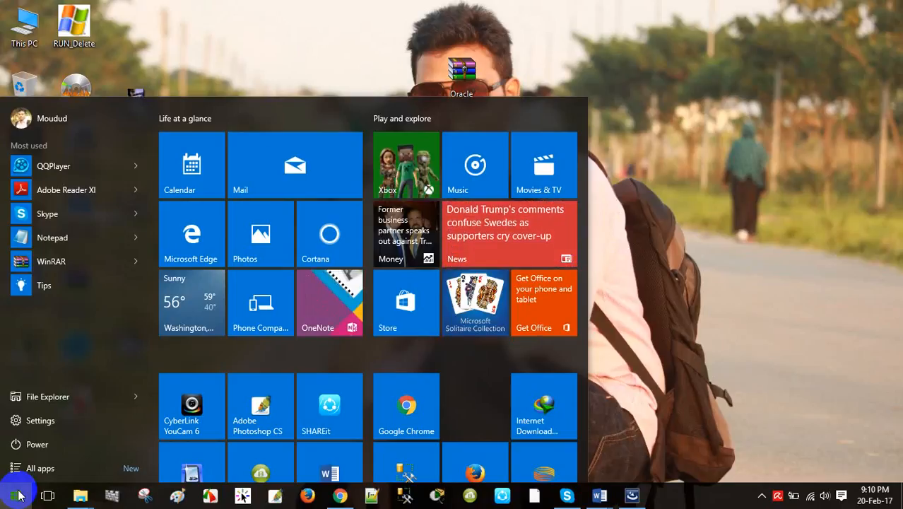
{"action": "type", "text": "sql "}
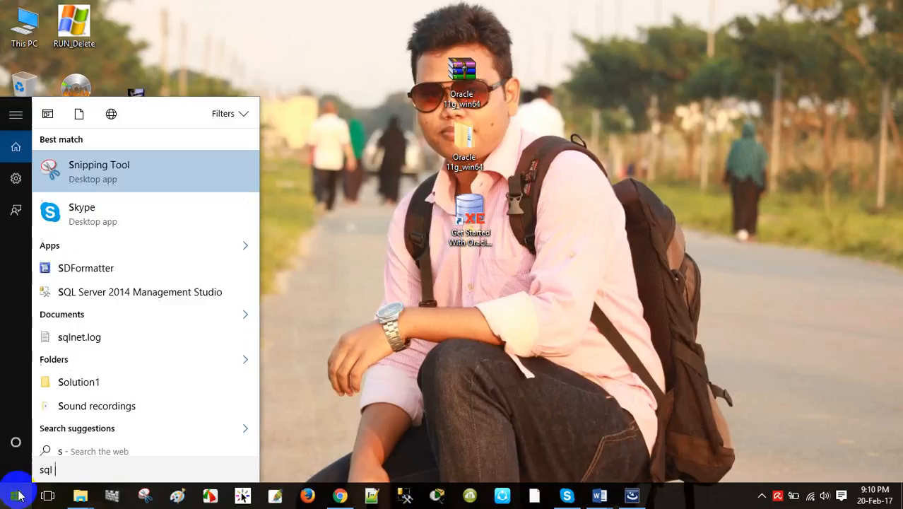
{"action": "type", "text": "command"}
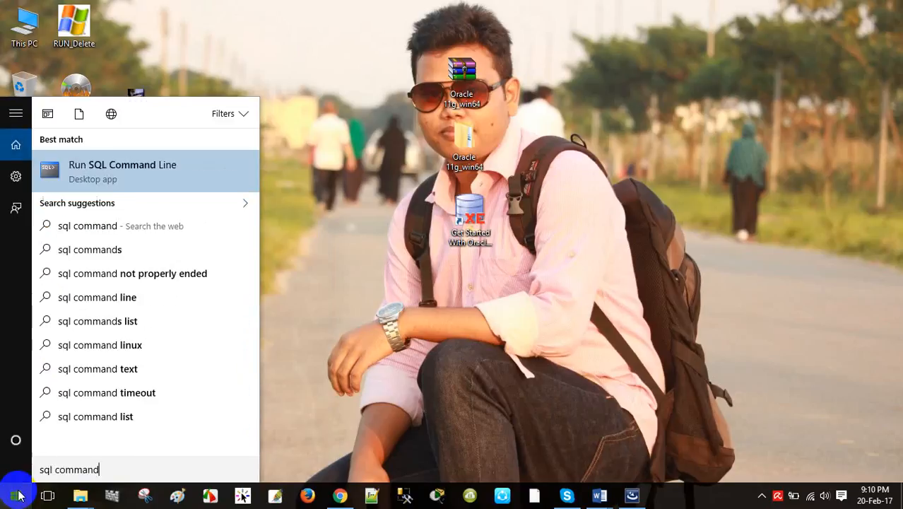
{"action": "left_click", "coordinate": [122, 172]}
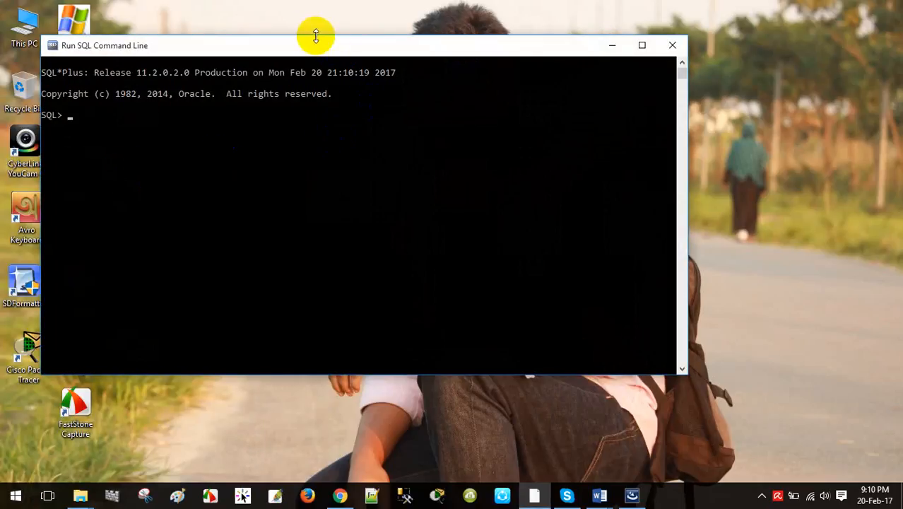
{"action": "left_click_drag", "start_coordinate": [307, 48], "coordinate": [470, 80]}
{"action": "mouse_move", "coordinate": [78, 492]}
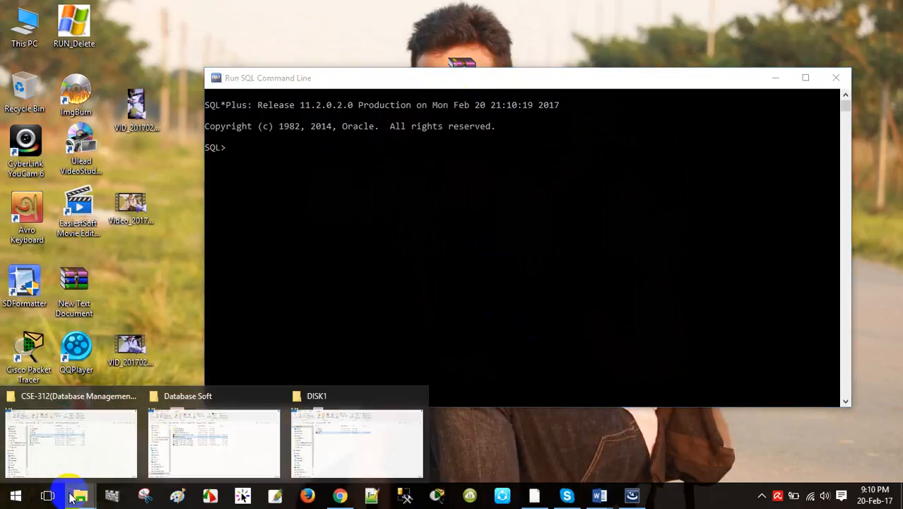
{"action": "left_click", "coordinate": [339, 449]}
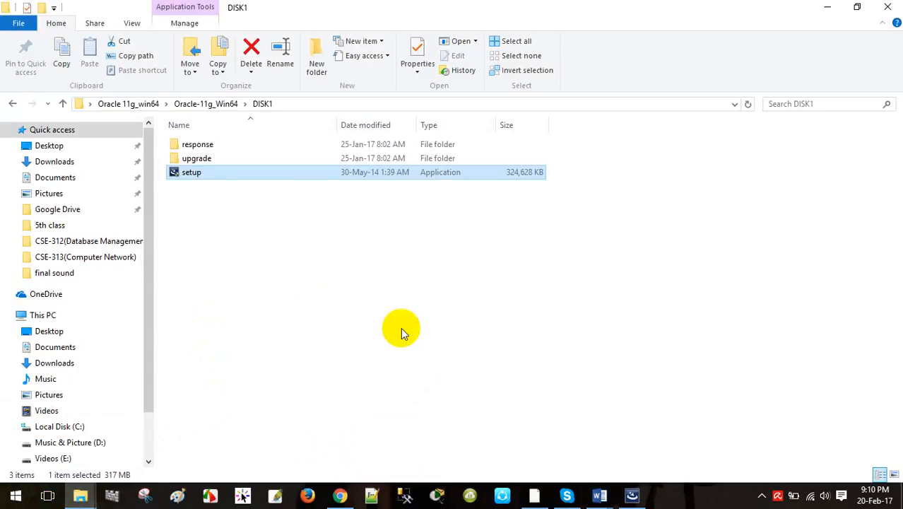
{"action": "left_click", "coordinate": [636, 495]}
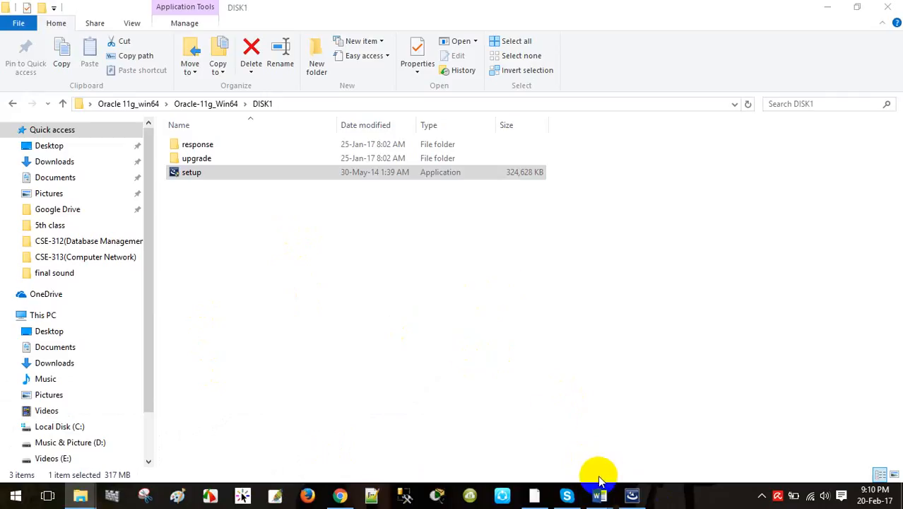
{"action": "left_click", "coordinate": [535, 495]}
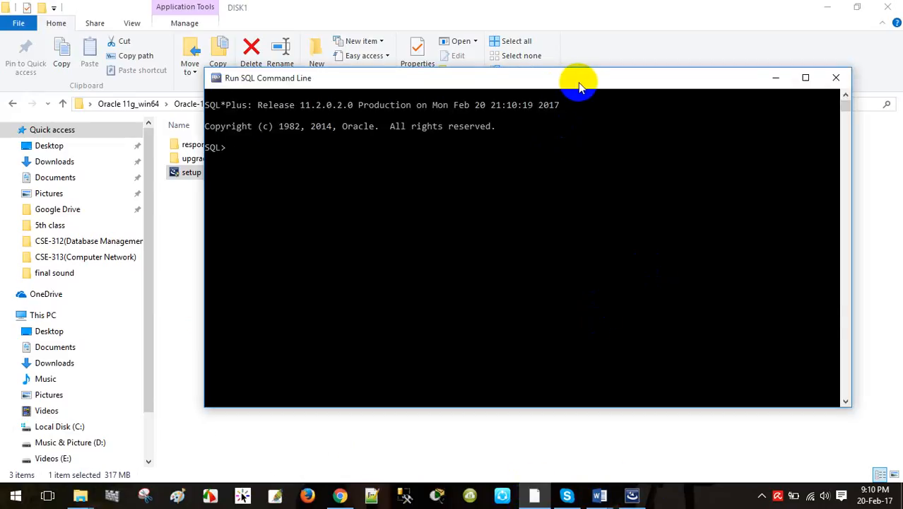
{"action": "left_click_drag", "start_coordinate": [579, 81], "coordinate": [520, 73]}
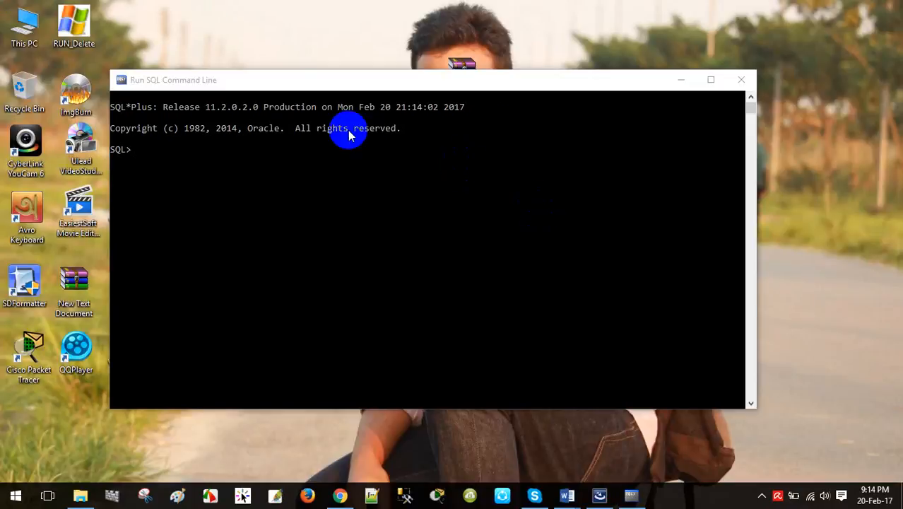
Run 'show user' at the SQL> prompt, which returns an empty USER.
{"action": "mouse_move", "coordinate": [365, 87]}
{"action": "left_mouse_down"}
{"action": "mouse_move", "coordinate": [378, 82]}
{"action": "mouse_move", "coordinate": [377, 90]}
{"action": "left_mouse_up"}
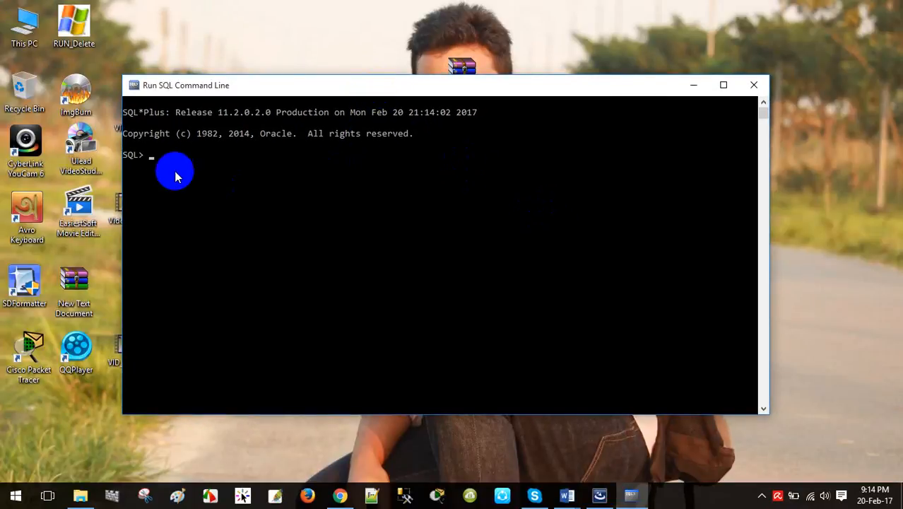
{"action": "left_click", "coordinate": [164, 161]}
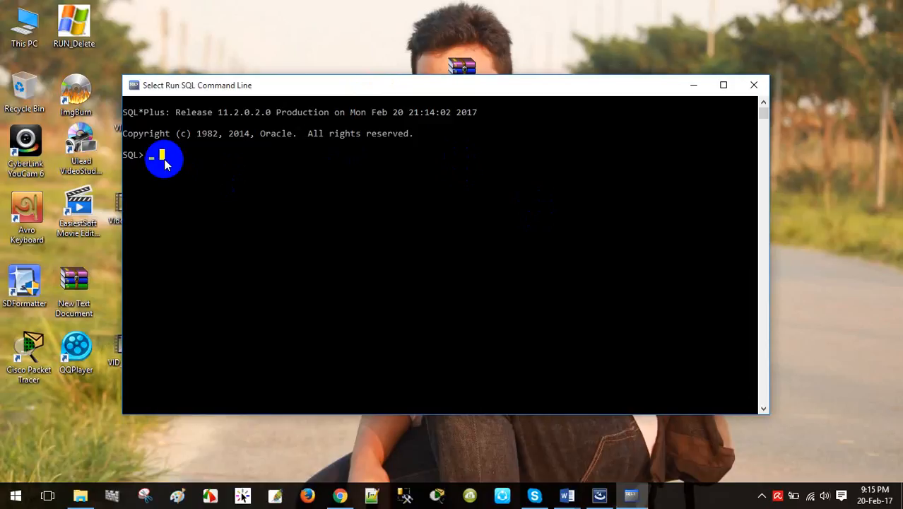
{"action": "type", "text": "show"}
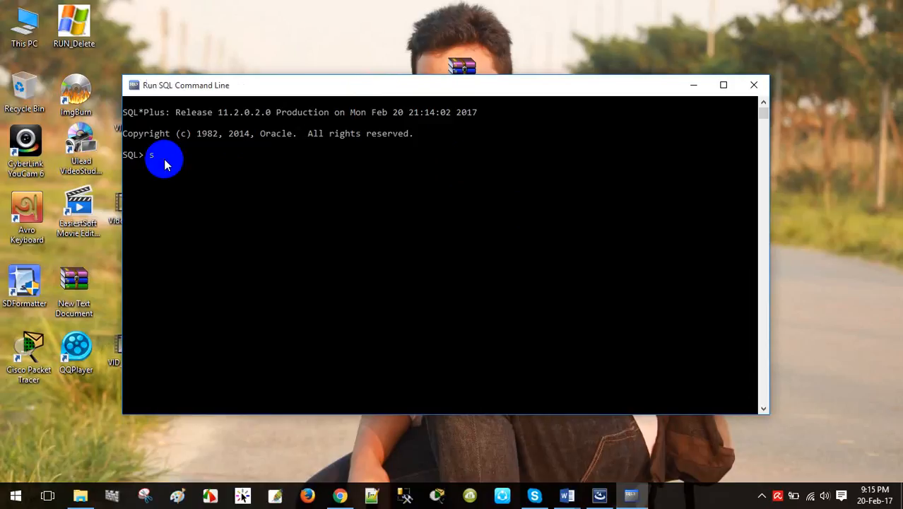
{"action": "type", "text": " user"}
{"action": "key", "text": "Return"}
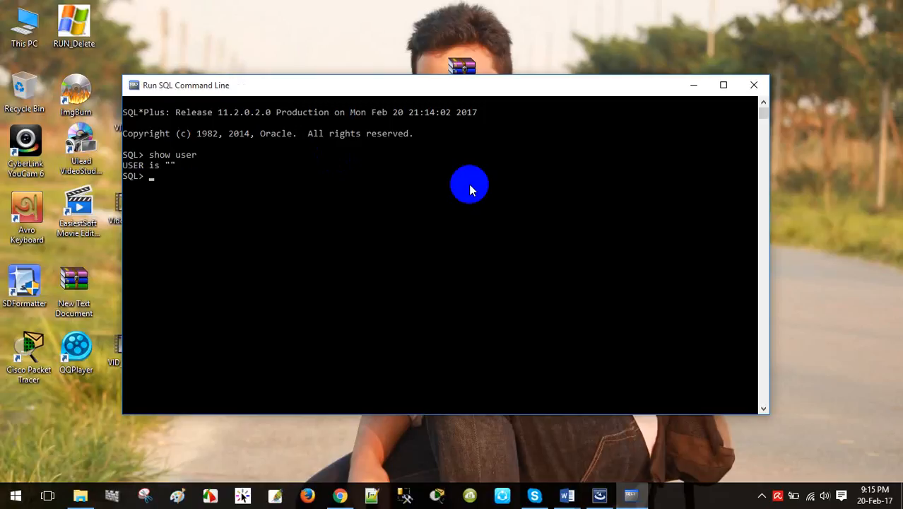
Attempt 'conn hr' with its password, getting ORA-28000: the account is locked.
{"action": "type", "text": "onn hr"}
{"action": "key", "text": "Return"}
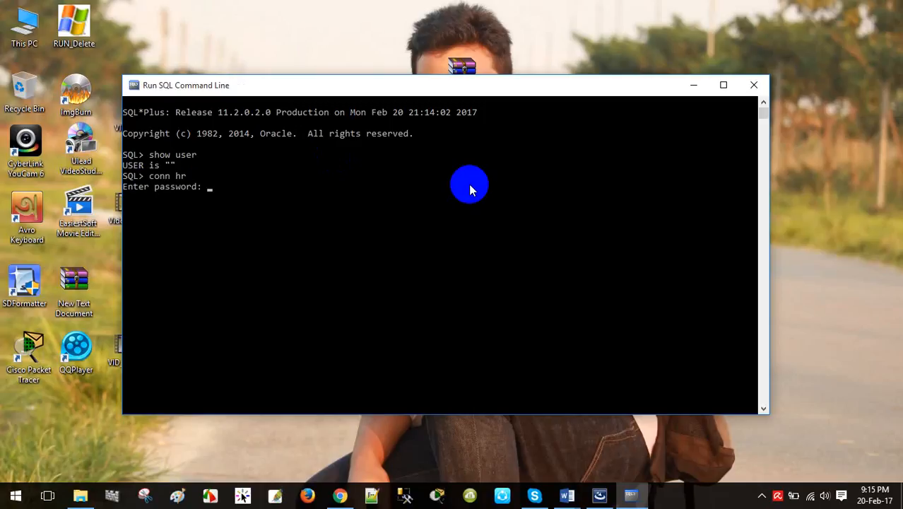
{"action": "key", "text": "Return"}
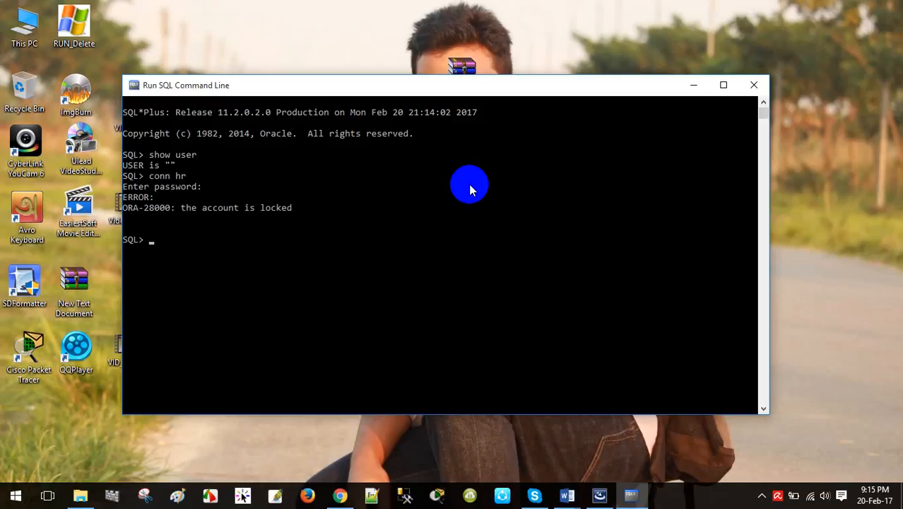
{"action": "left_click", "coordinate": [11, 500]}
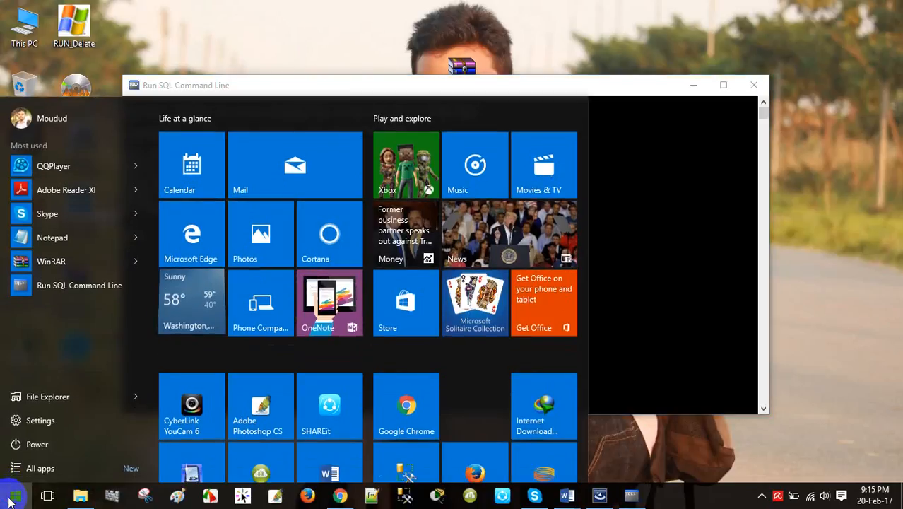
Launch Command Prompt from a 'cmd' search and nudge its window upward.
{"action": "type", "text": "cmd"}
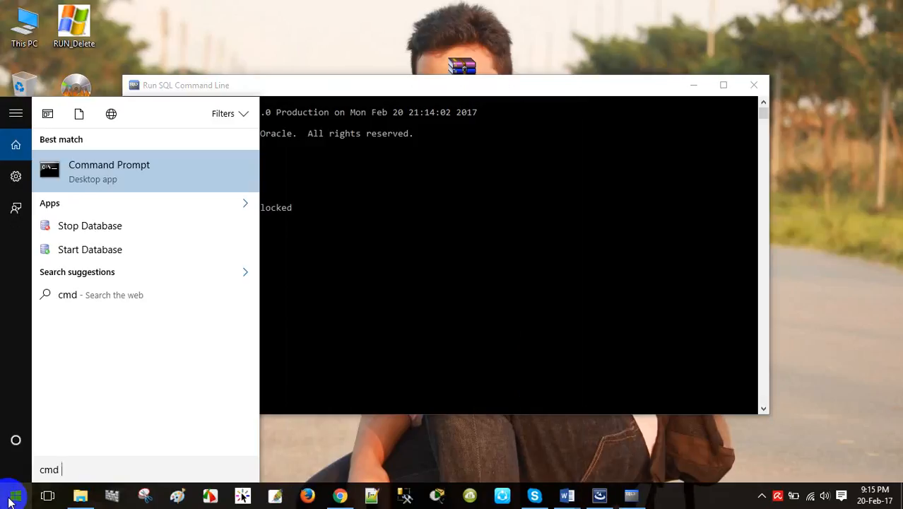
{"action": "left_click", "coordinate": [106, 165]}
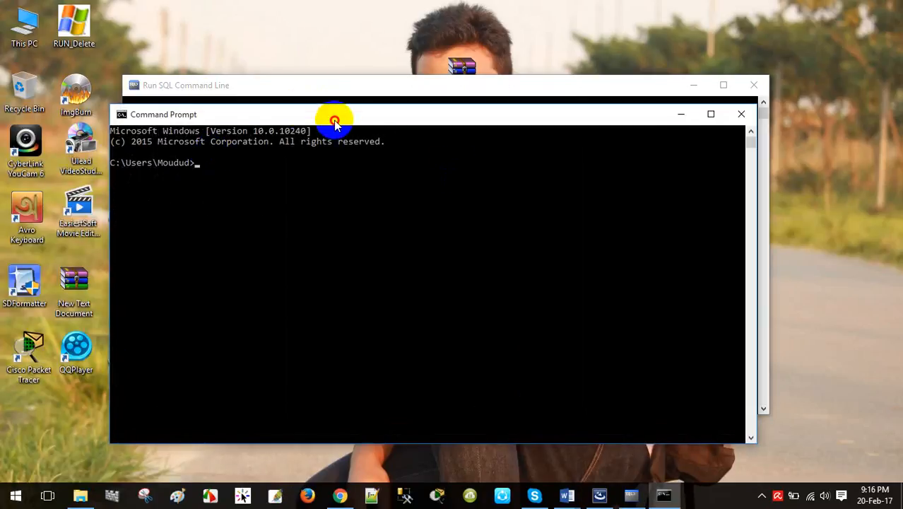
{"action": "left_click_drag", "start_coordinate": [333, 116], "coordinate": [333, 95]}
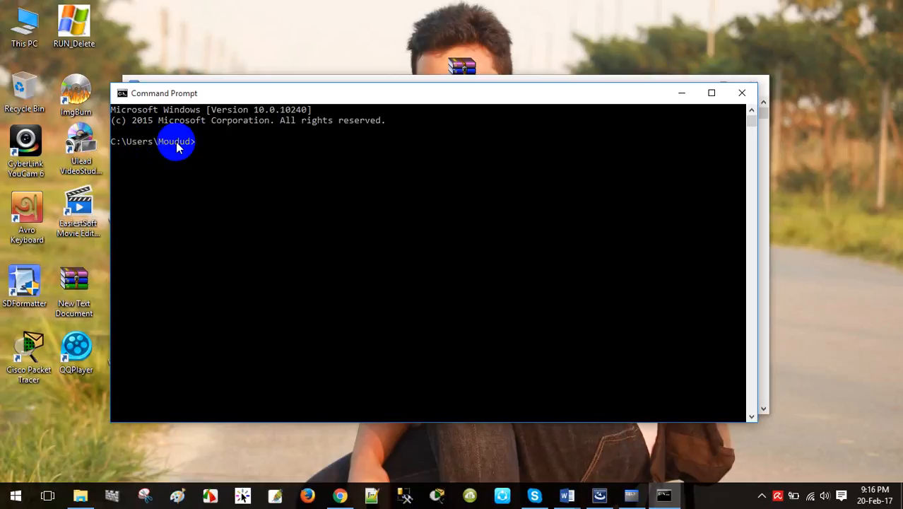
{"action": "mouse_move", "coordinate": [423, 90]}
{"action": "left_mouse_down"}
{"action": "mouse_move", "coordinate": [451, 90]}
{"action": "mouse_move", "coordinate": [435, 87]}
{"action": "left_mouse_up"}
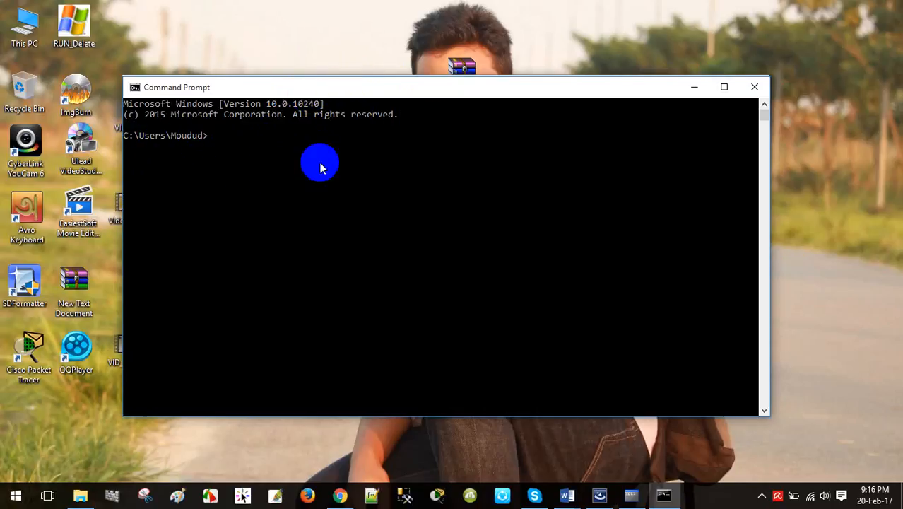
Go up two folders with cd.. to C:\ and start 'sqlplus / as sysdba'.
{"action": "type", "text": "cd.."}
{"action": "key", "text": "Return"}
{"action": "type", "text": "cmdd"}
{"action": "key", "text": "BackSpace"}
{"action": "key", "text": "BackSpace"}
{"action": "key", "text": "BackSpace"}
{"action": "type", "text": "d.."}
{"action": "key", "text": "Return"}
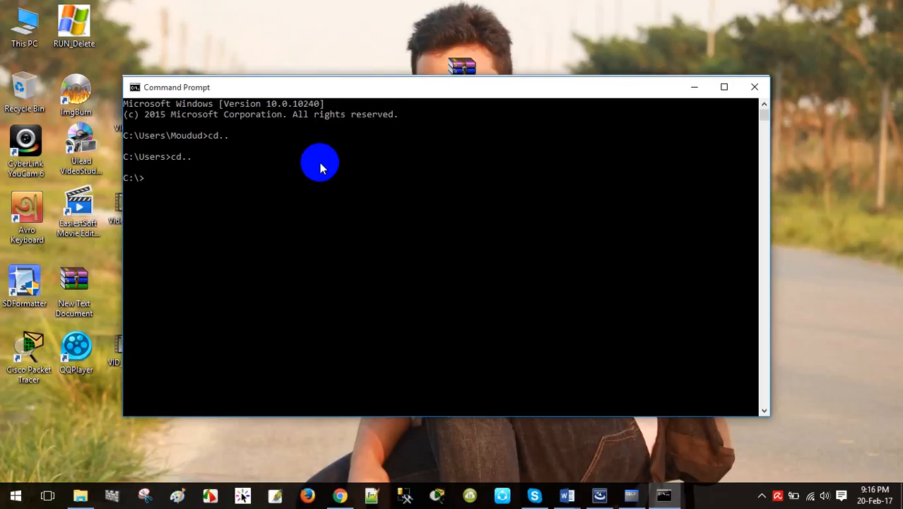
{"action": "type", "text": "sqlplus / as sysdba"}
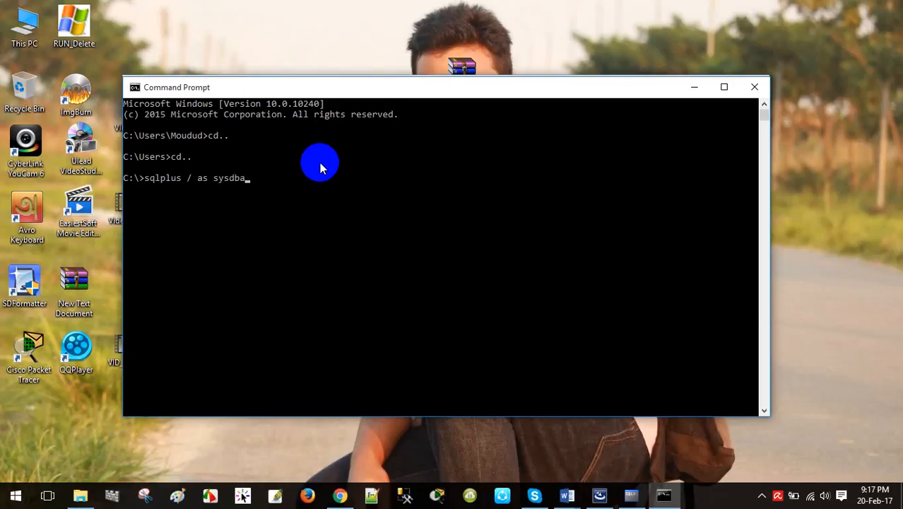
{"action": "key", "text": "Return"}
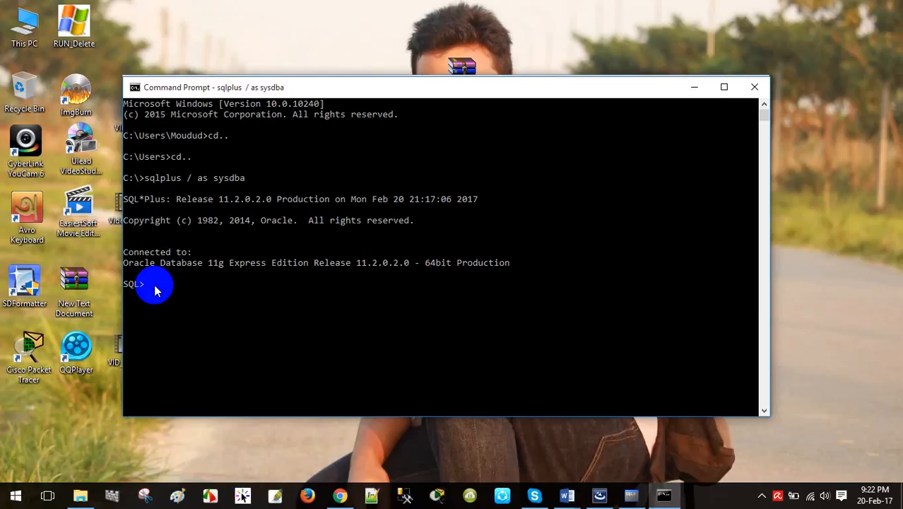
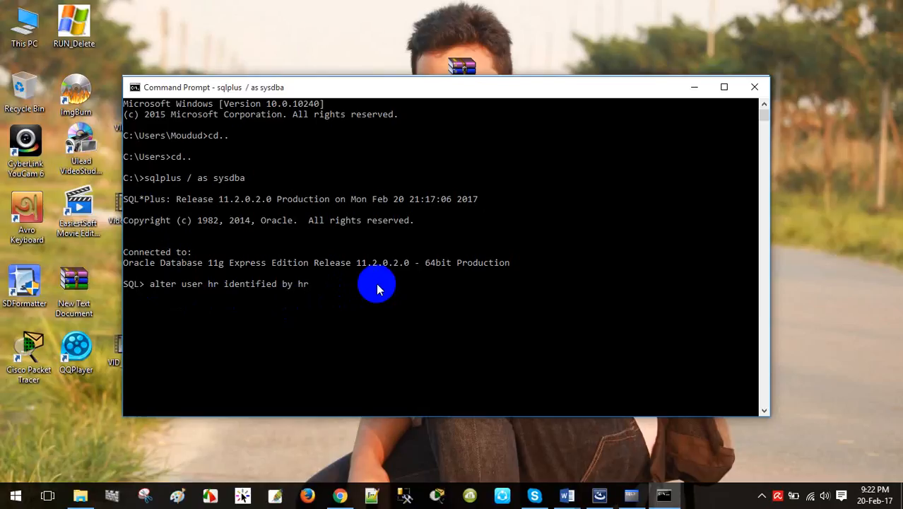
Run 'alter user hr identified by <new password> account unlock', then exit SQL*Plus.
{"action": "key", "text": "BackSpace"}
{"action": "key", "text": "BackSpace"}
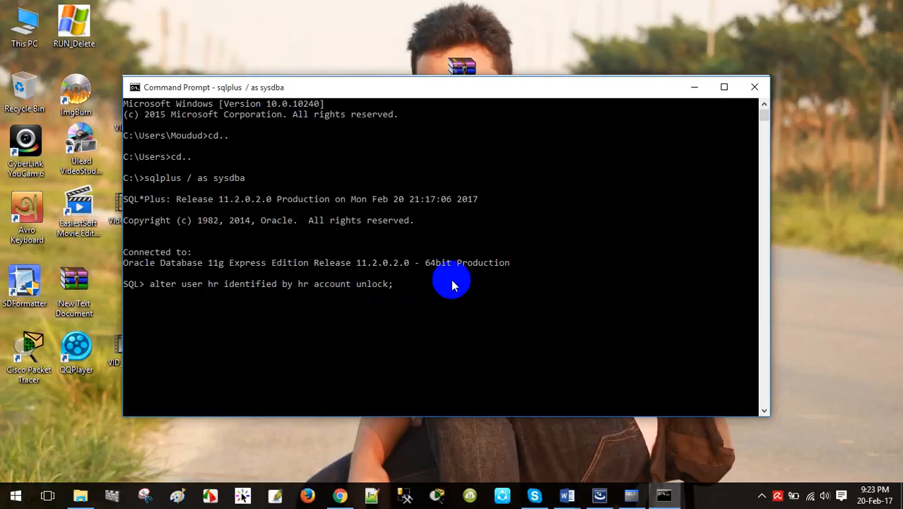
{"action": "key", "text": "Return"}
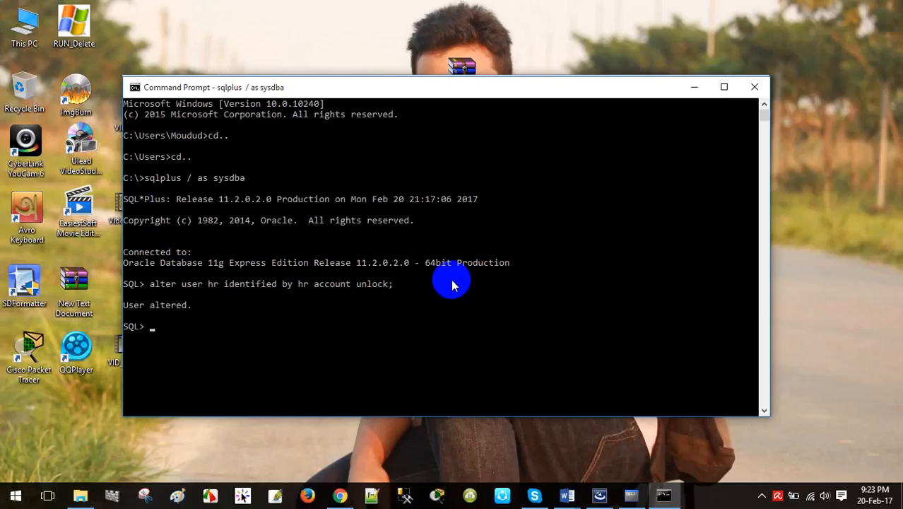
{"action": "key", "text": "Return"}
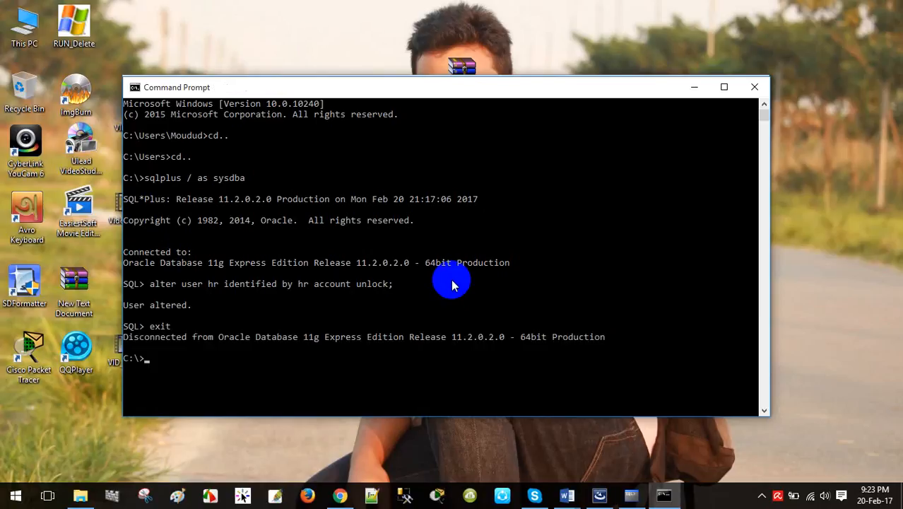
Close Command Prompt, run 'show user', then 'conn hr' with its password in Run SQL Command Line.
{"action": "left_click", "coordinate": [754, 88]}
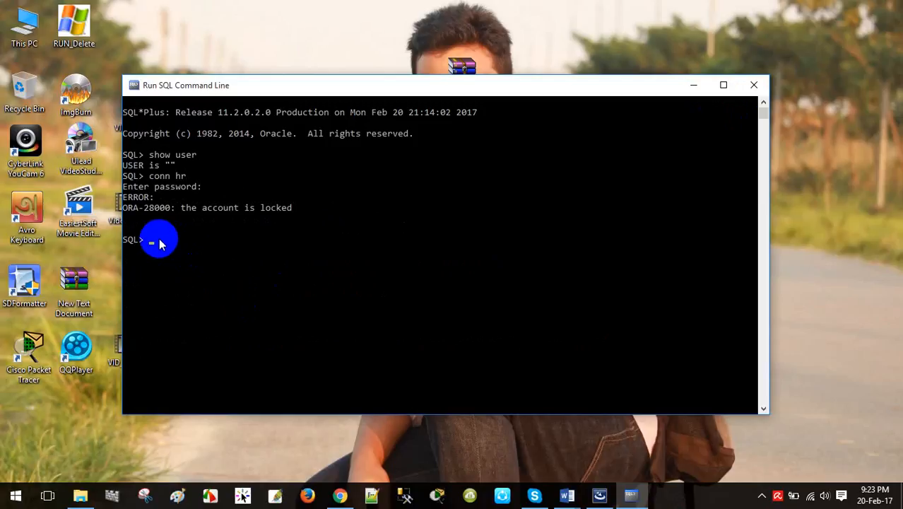
{"action": "type", "text": "show user"}
{"action": "key", "text": "Return"}
{"action": "type", "text": "conn hr"}
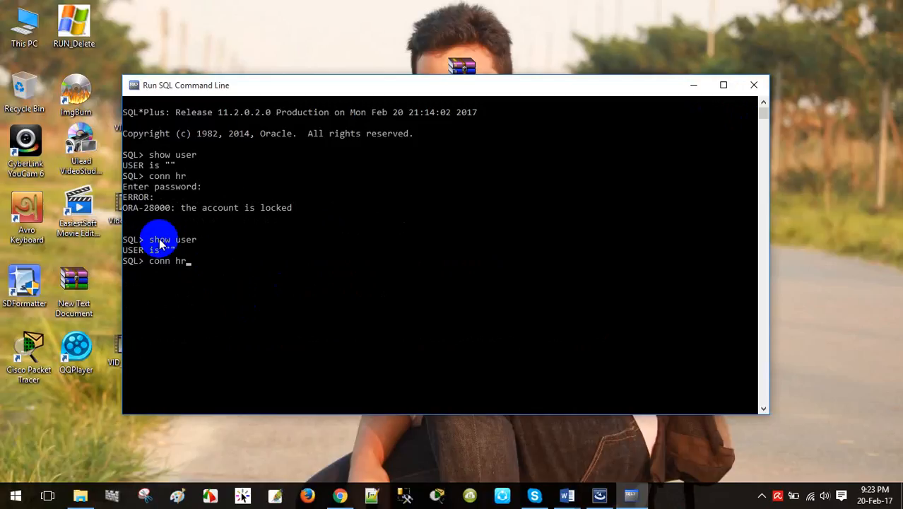
{"action": "key", "text": "Return"}
{"action": "key", "text": "Return"}
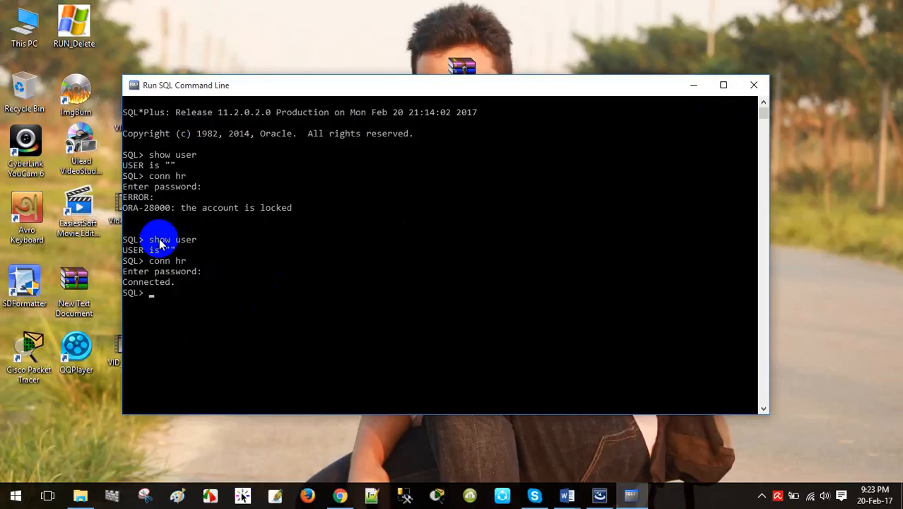